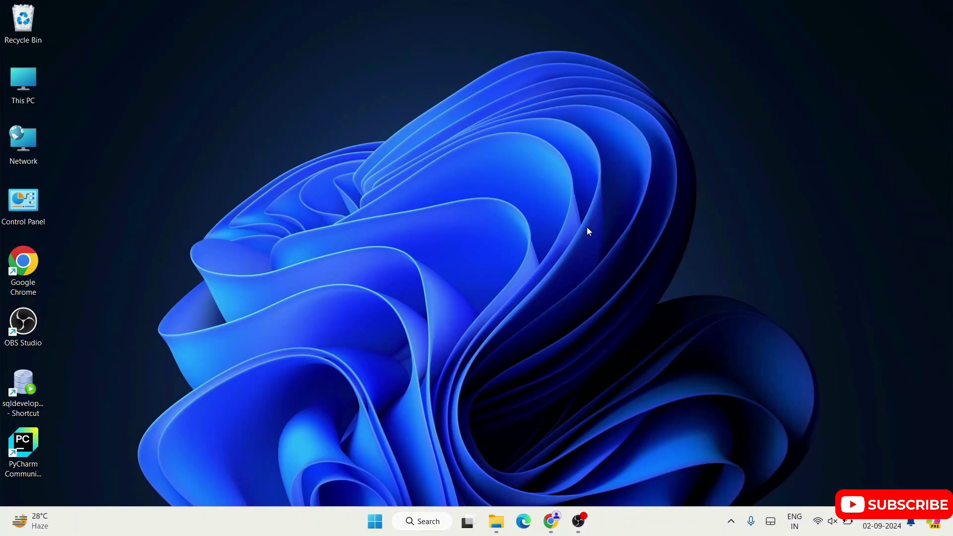
# In Chrome's address bar, search Google for the 'davinci resolve download' suggestion.
pyautogui.click(552, 521)
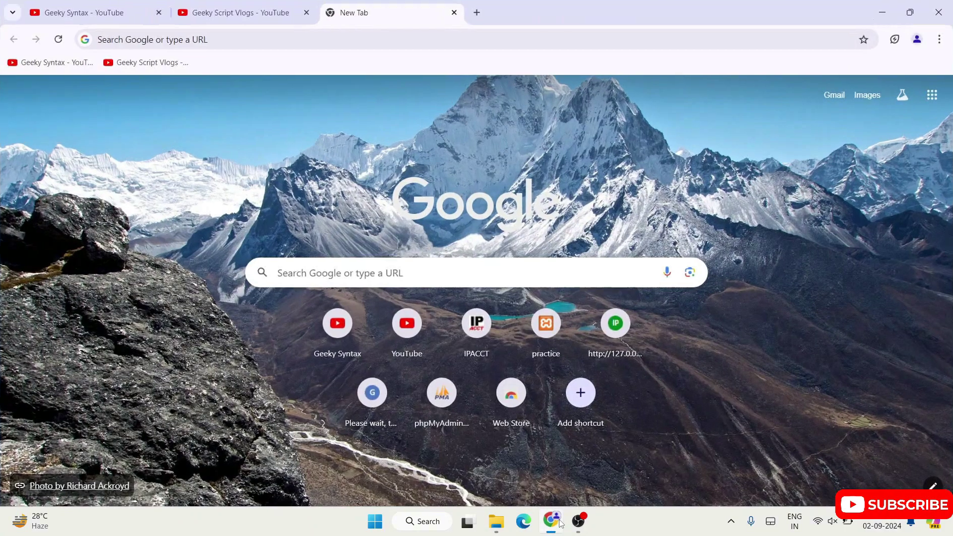
pyautogui.click(254, 40)
pyautogui.write('dsvinc')
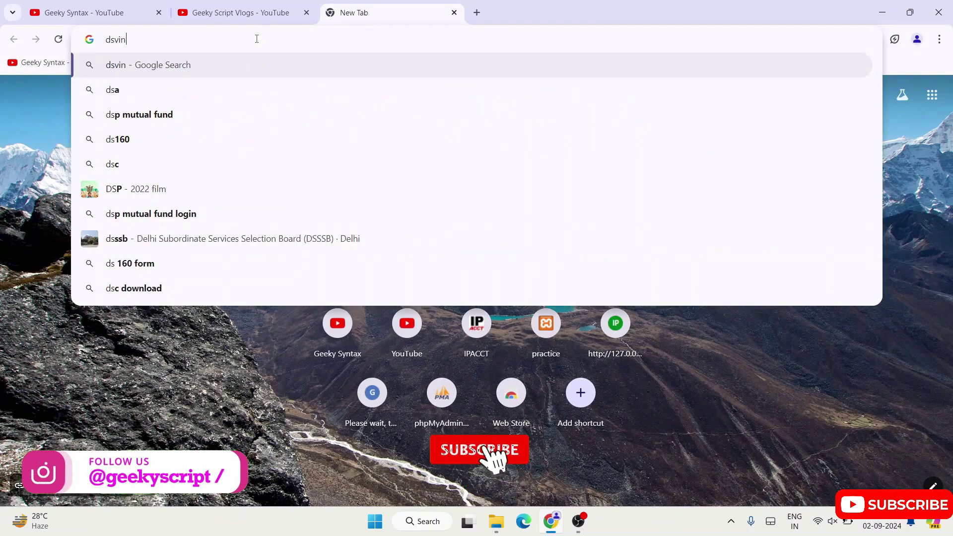
pyautogui.press('Down')
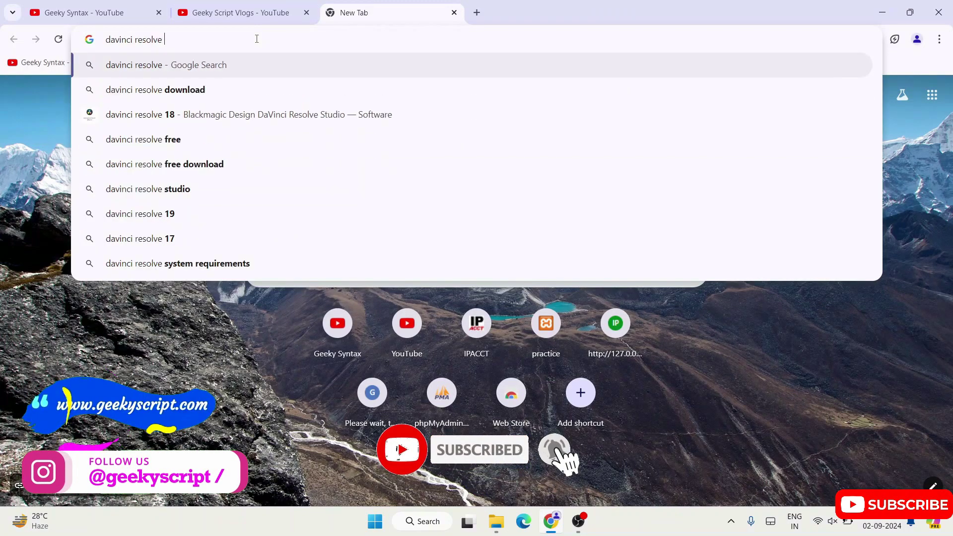
pyautogui.press('Down')
pyautogui.press('Return')
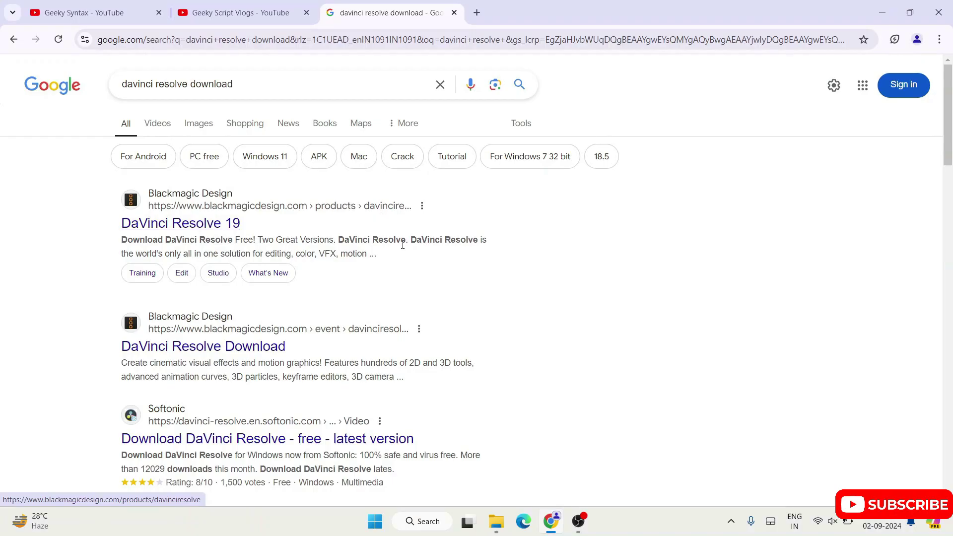
# Open Blackmagic Design's DaVinci Resolve 19 result and check the page's web address.
pyautogui.click(216, 224)
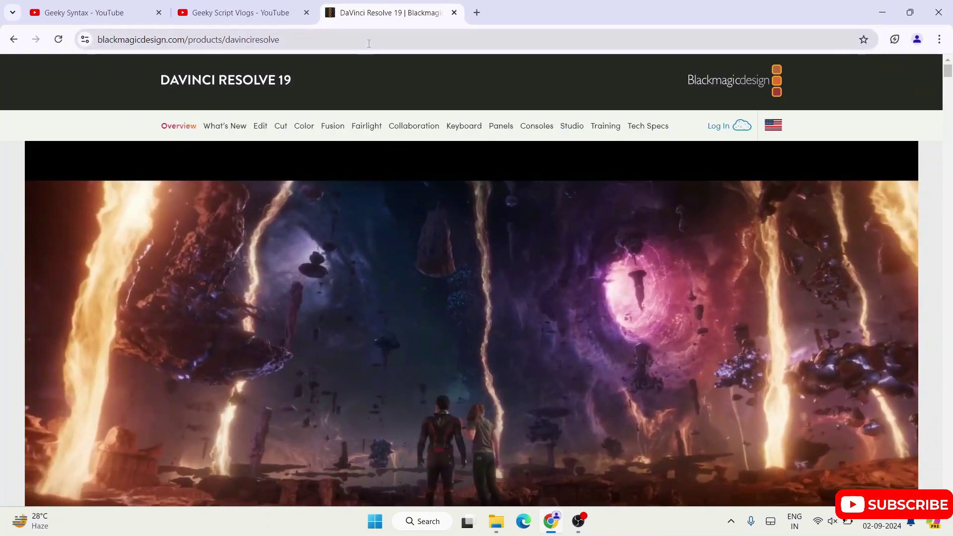
pyautogui.click(336, 40)
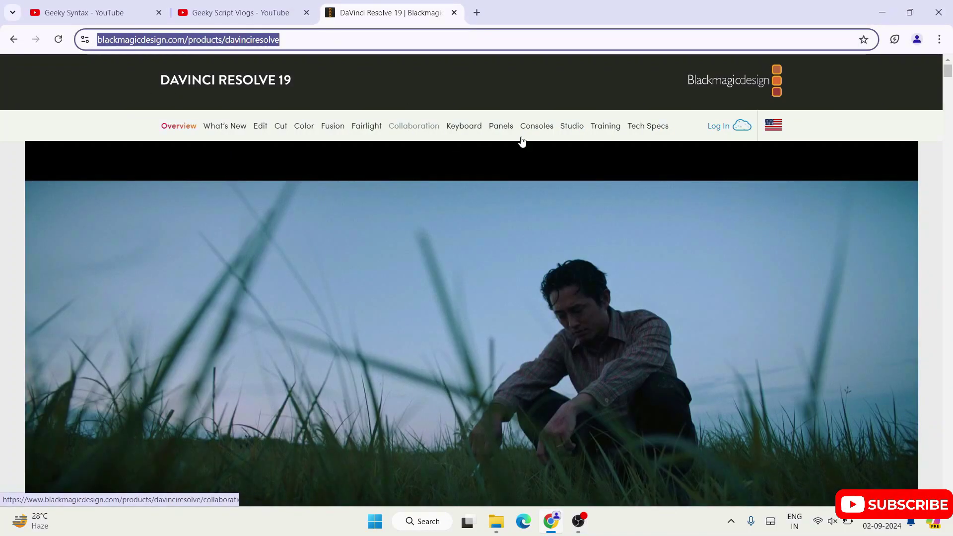
pyautogui.click(417, 68)
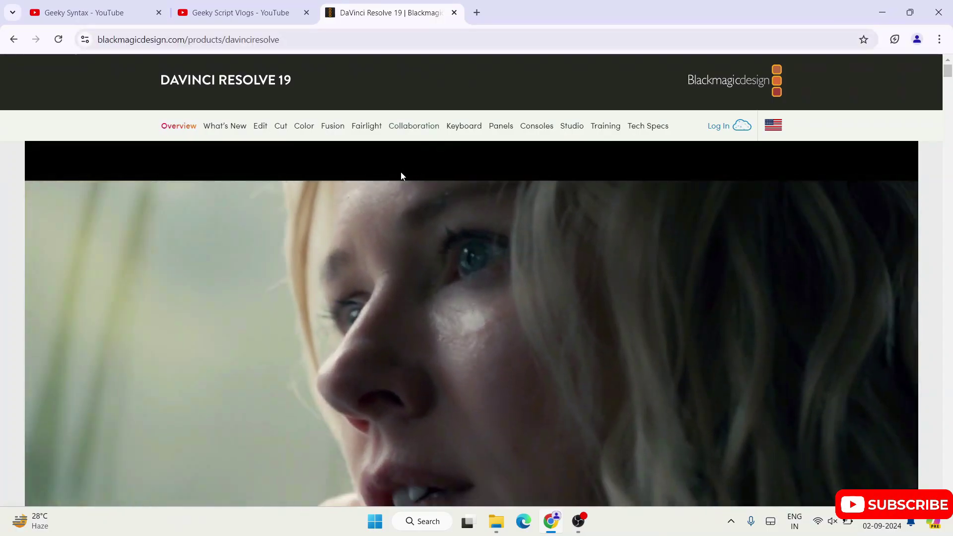
# Scroll to the DaVinci Resolve 19 title and open 'Free Download Now'.
pyautogui.scroll(-5, 400, 171)
pyautogui.scroll(-2, 400, 171)
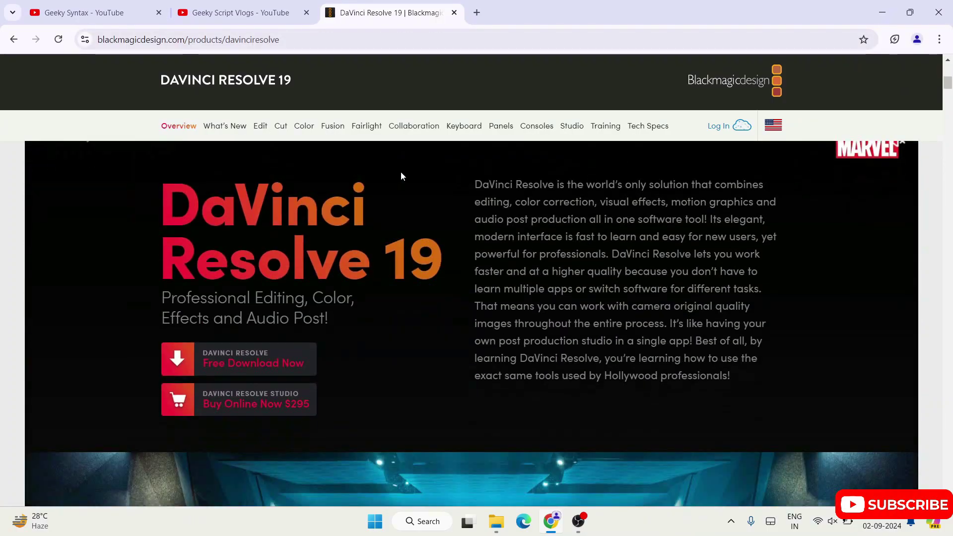
pyautogui.moveTo(146, 202); pyautogui.dragTo(453, 261)
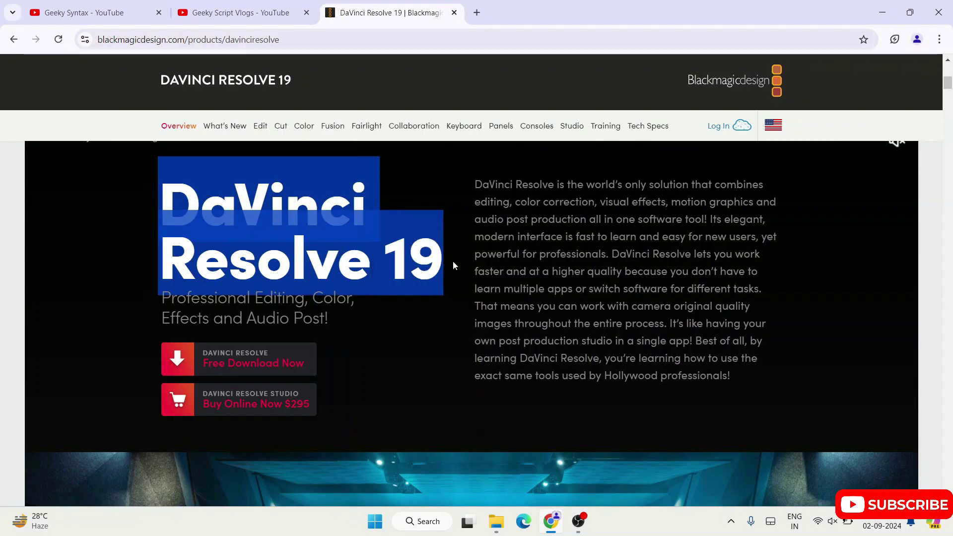
pyautogui.click(431, 323)
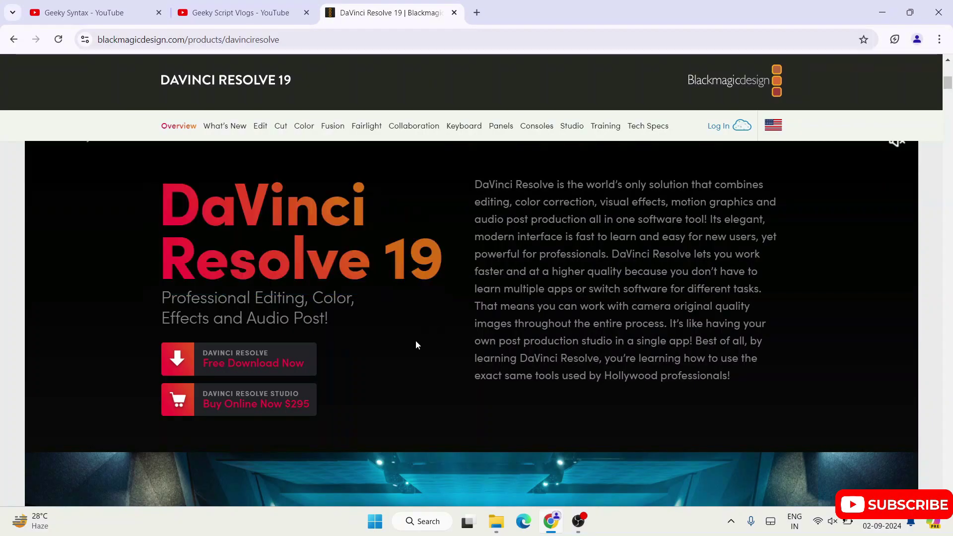
pyautogui.click(290, 368)
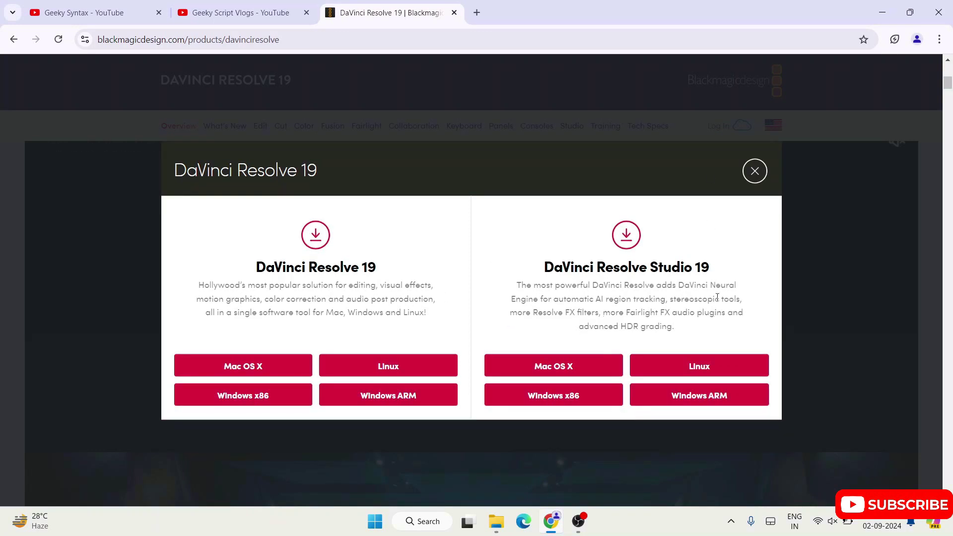
# Compare the free DaVinci Resolve 19 and DaVinci Resolve Studio 19 titles in the download popup.
pyautogui.moveTo(252, 272); pyautogui.dragTo(619, 267)
pyautogui.moveTo(544, 267); pyautogui.dragTo(717, 272)
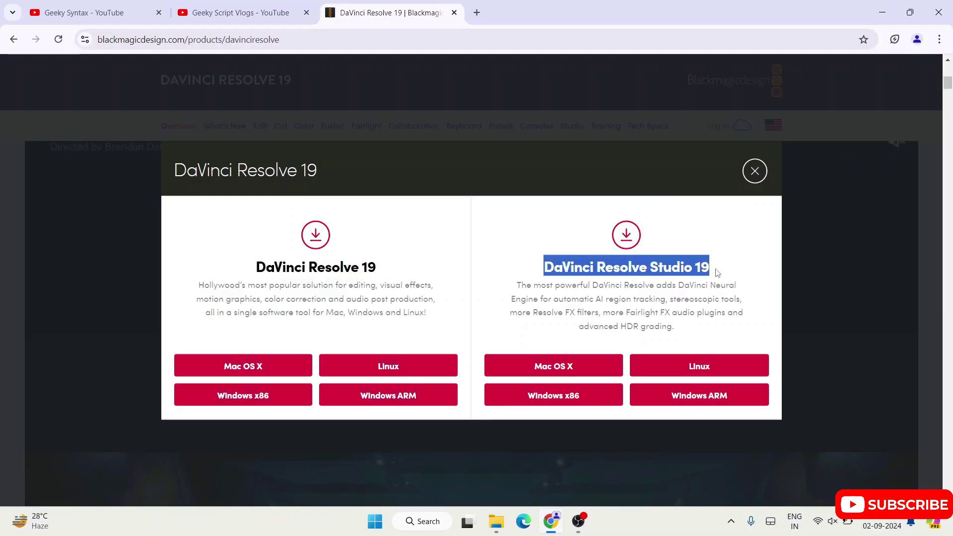
pyautogui.click(705, 260)
pyautogui.moveTo(649, 267); pyautogui.dragTo(729, 271)
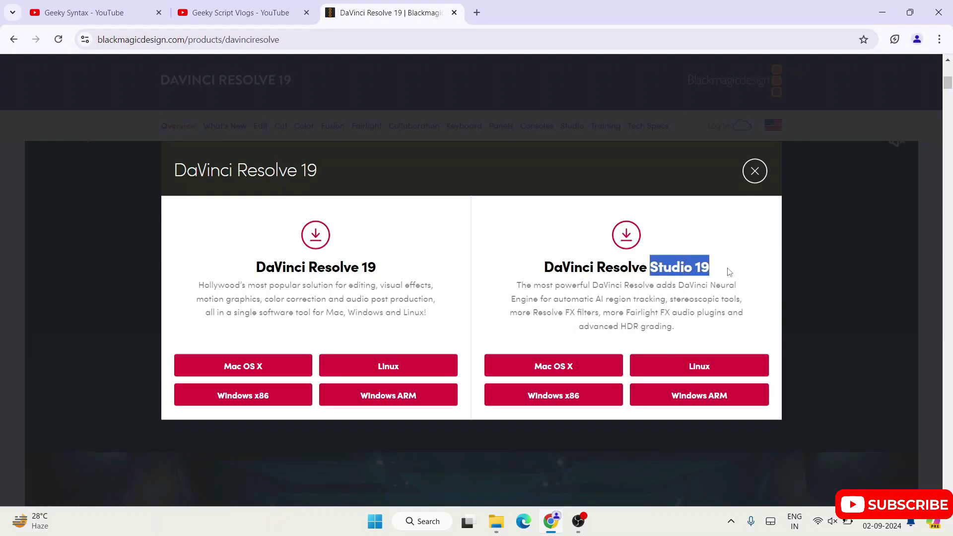
pyautogui.click(729, 271)
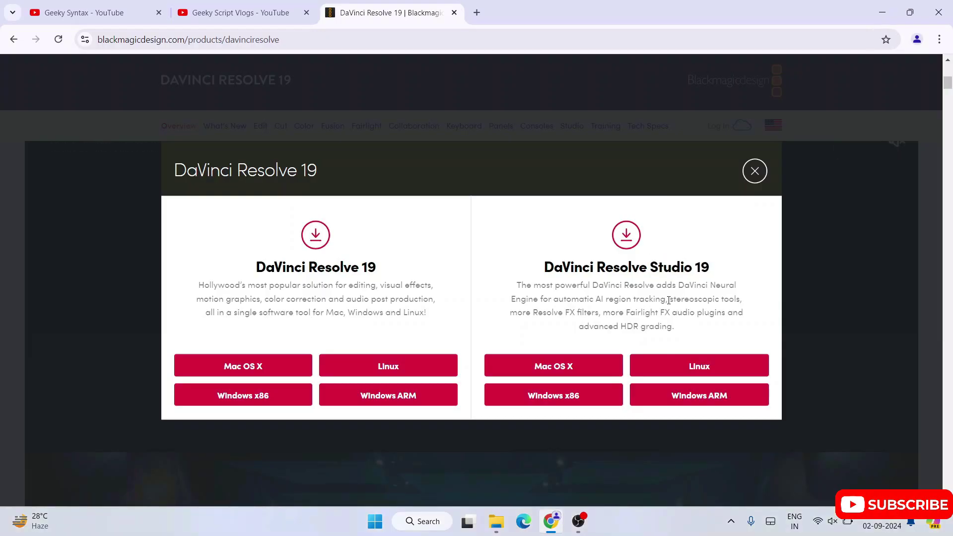
# Review the Studio description, then choose the free DaVinci Resolve 19 for Windows x86.
pyautogui.moveTo(516, 284); pyautogui.dragTo(669, 332)
pyautogui.click(673, 332)
pyautogui.moveTo(242, 273); pyautogui.dragTo(383, 277)
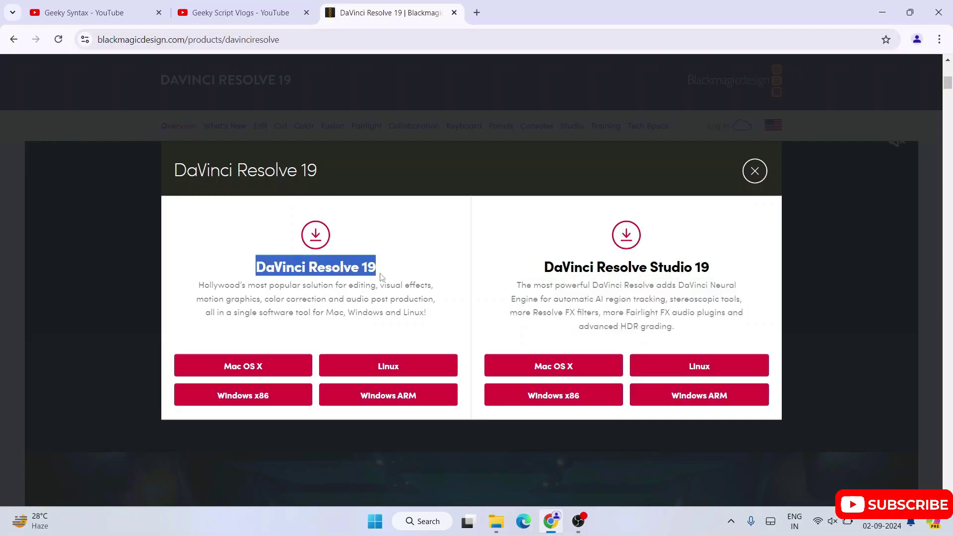
pyautogui.click(347, 295)
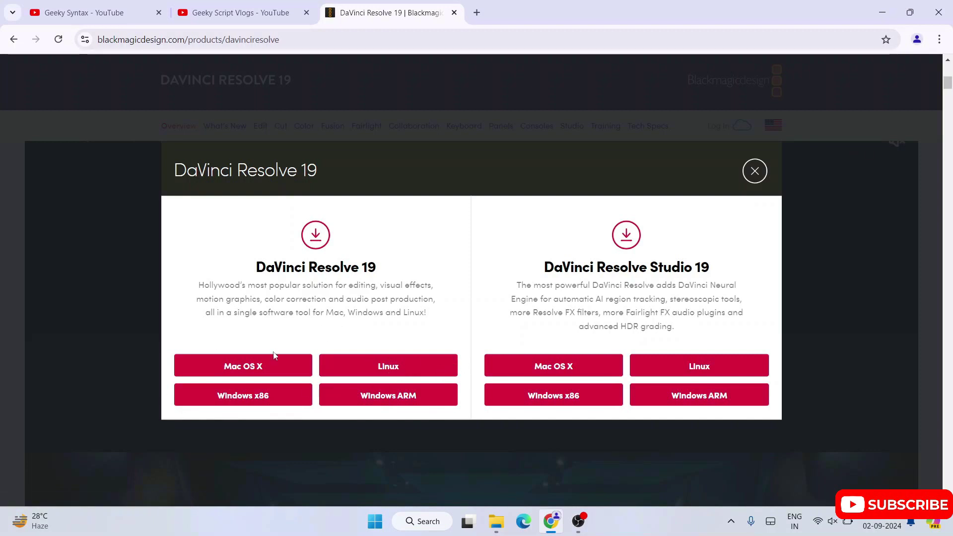
pyautogui.click(242, 400)
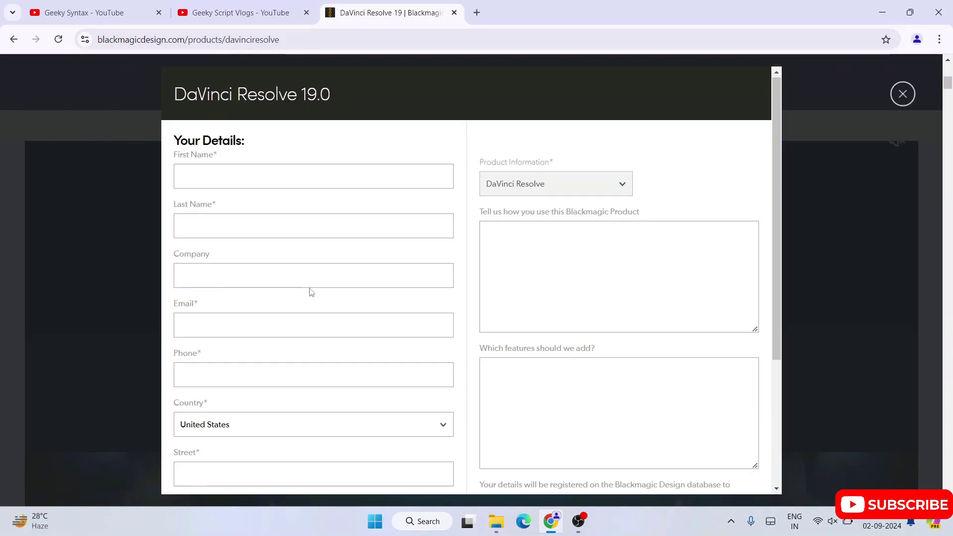
# Scroll down the registration form to Register & Download and back, then minimize Chrome.
pyautogui.scroll(-4, 308, 294)
pyautogui.scroll(3, 311, 299)
pyautogui.scroll(-3, 311, 298)
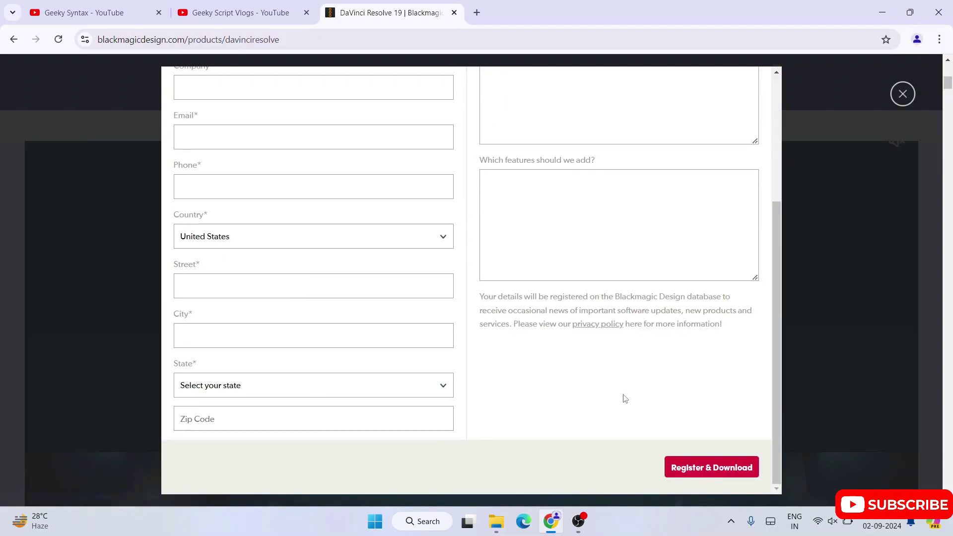
pyautogui.scroll(4, 623, 396)
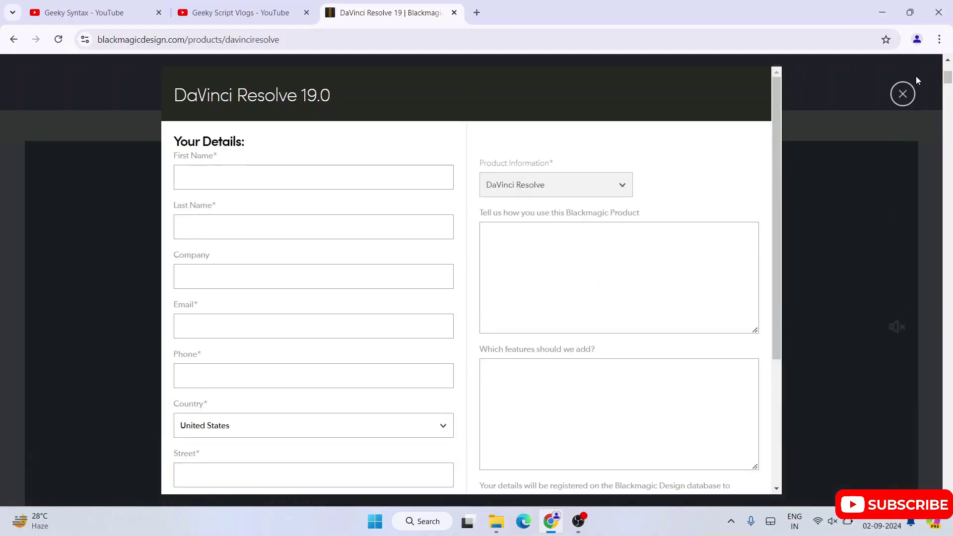
pyautogui.click(881, 12)
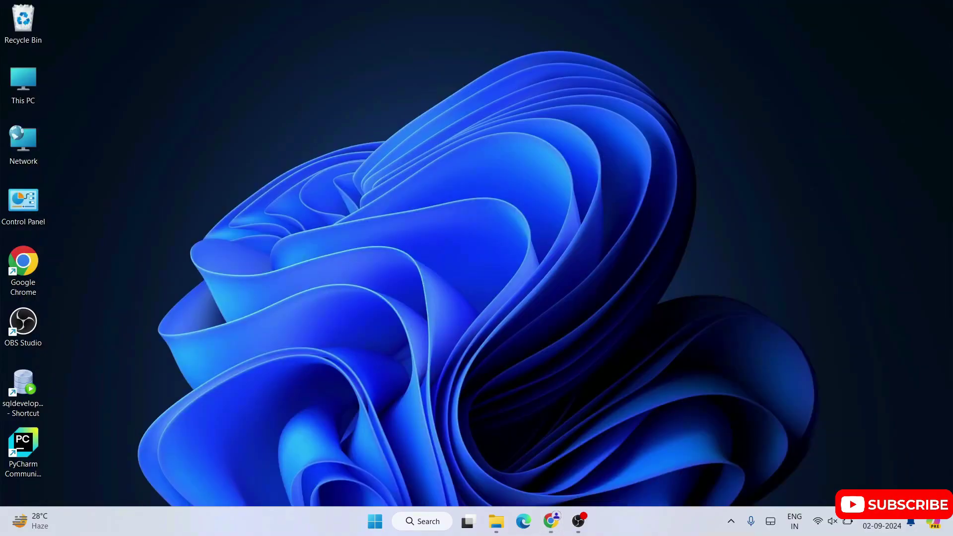
# In File Explorer, extract the DaVinci Resolve zip into its suggested folder with Extract All.
pyautogui.click(497, 521)
pyautogui.click(165, 107)
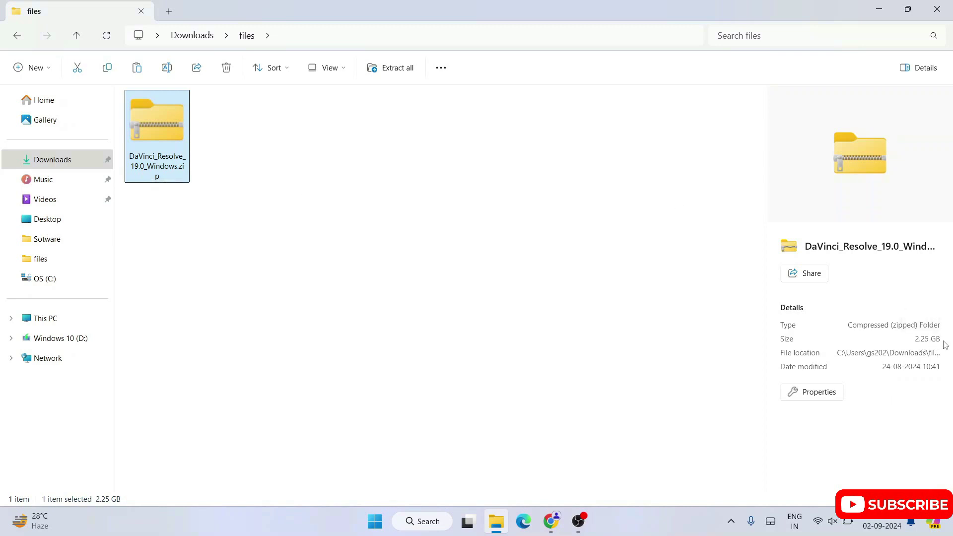
pyautogui.rightClick(179, 117)
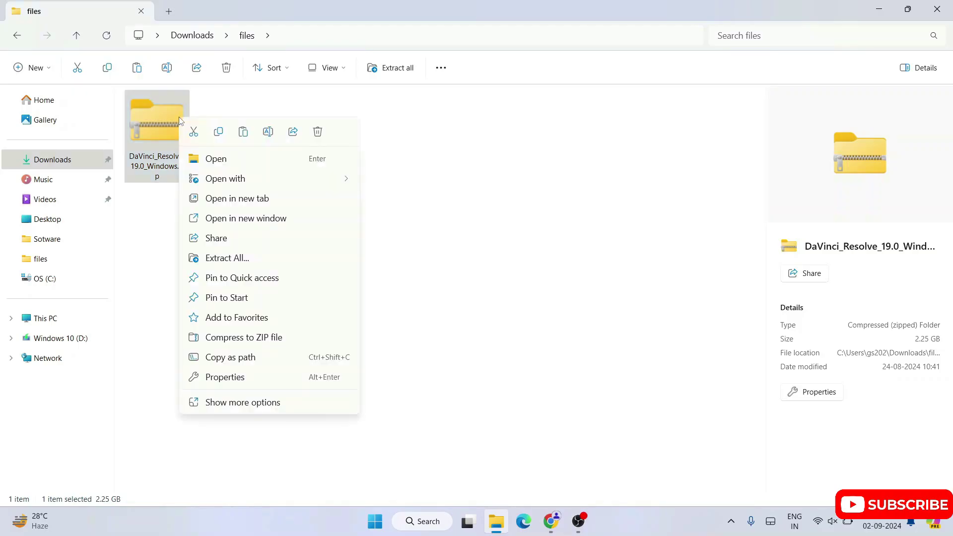
pyautogui.click(216, 259)
pyautogui.click(561, 383)
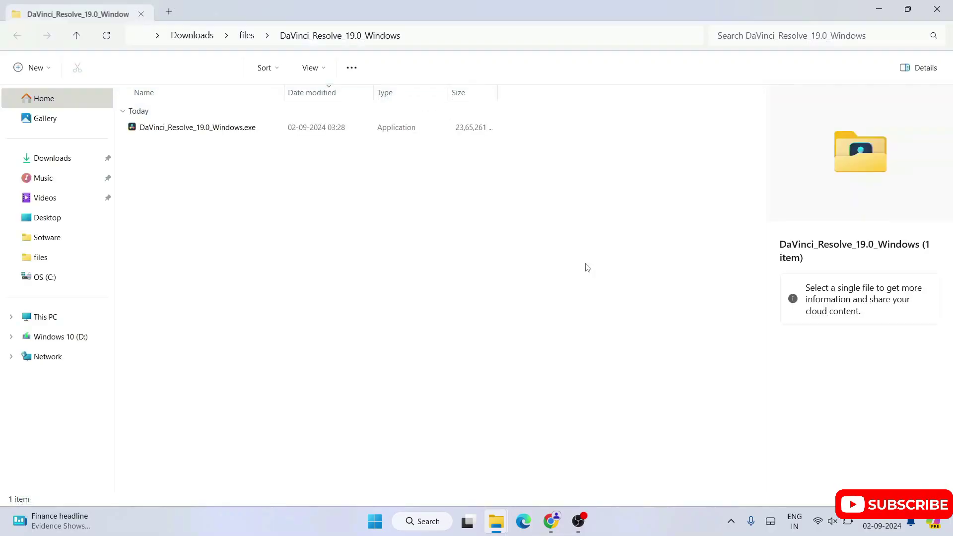
# Open the extracted DaVinci_Resolve_19.0_Windows folder and launch the installer application.
pyautogui.click(201, 130)
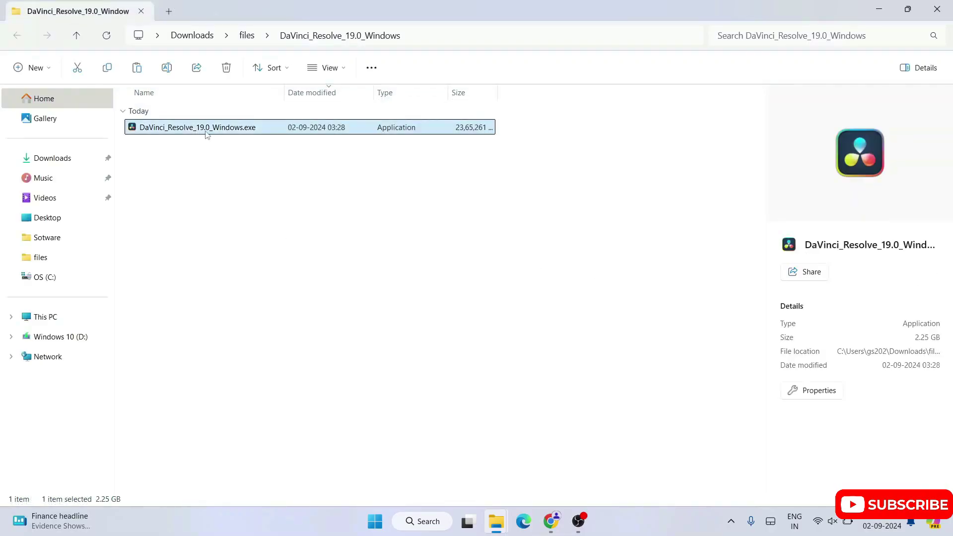
pyautogui.click(907, 9)
pyautogui.moveTo(864, 30); pyautogui.dragTo(733, 48)
pyautogui.click(879, 48)
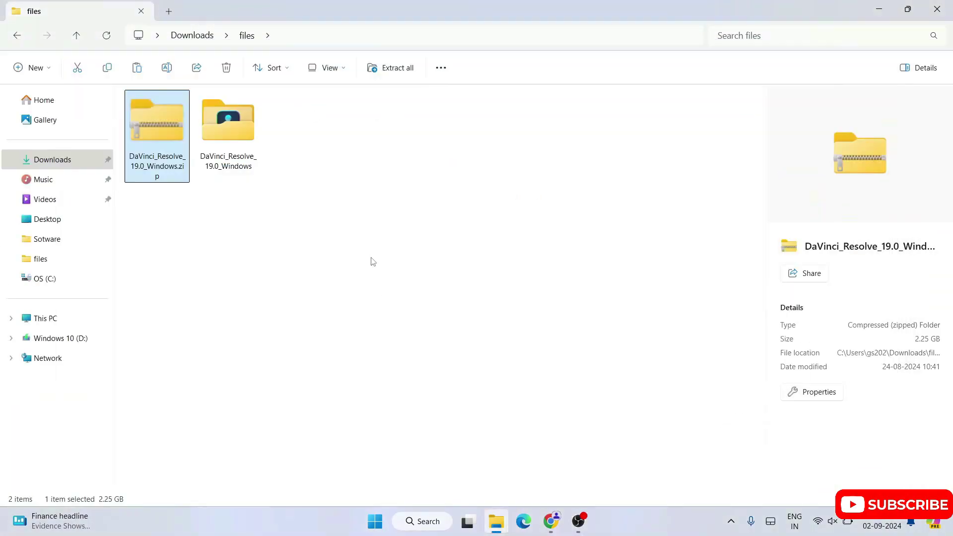
pyautogui.click(238, 144)
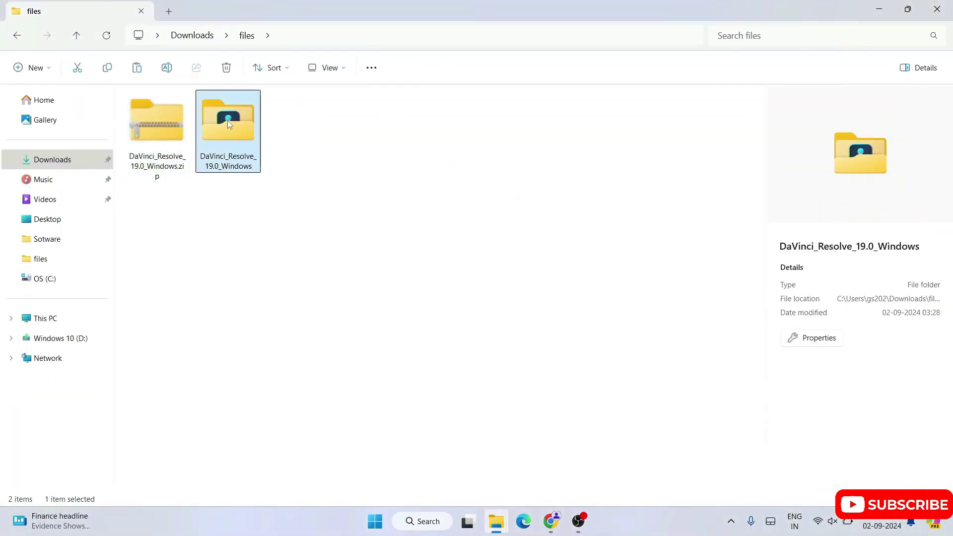
pyautogui.doubleClick(222, 130)
pyautogui.click(221, 130)
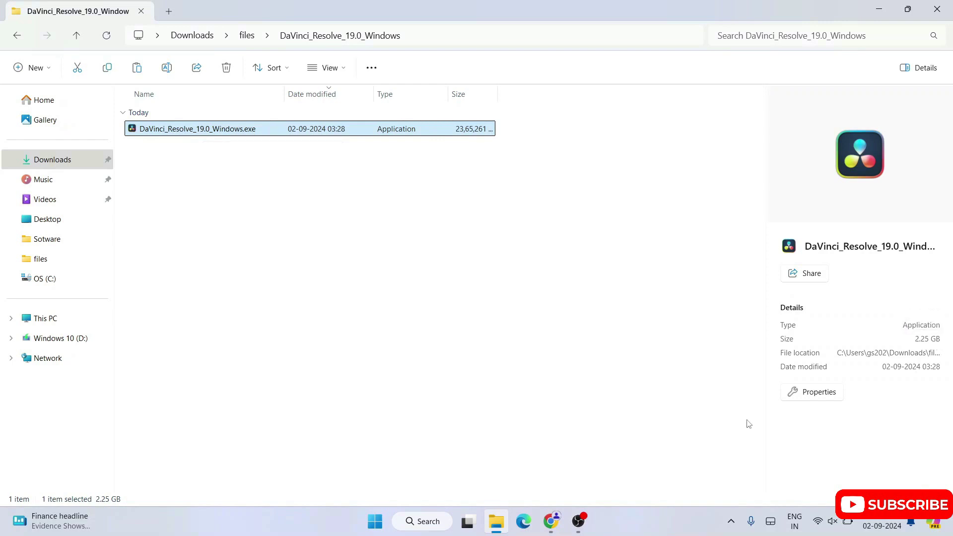
pyautogui.doubleClick(246, 130)
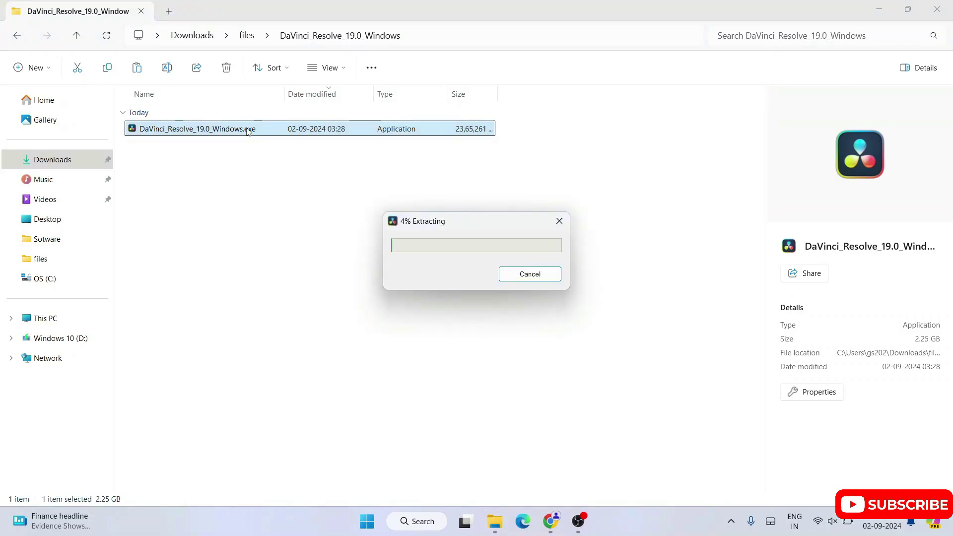
# Minimize File Explorer and install the listed components in the DaVinci Resolve Installer dialog.
pyautogui.moveTo(467, 228); pyautogui.dragTo(461, 222)
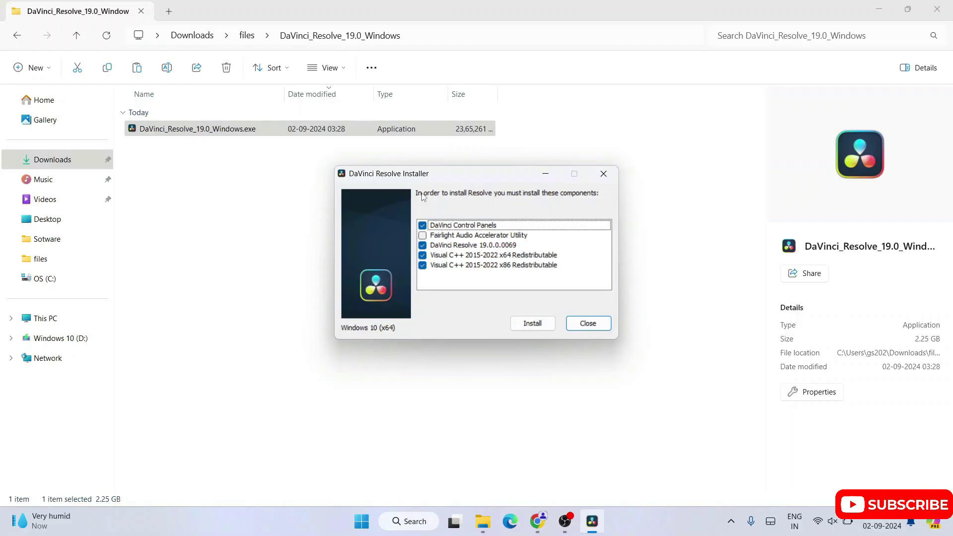
pyautogui.moveTo(420, 177); pyautogui.dragTo(381, 189)
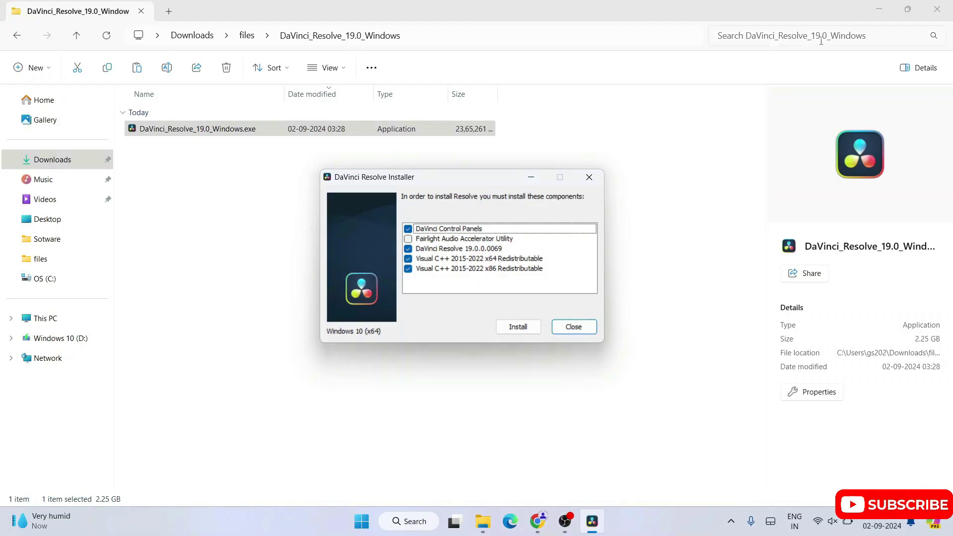
pyautogui.click(880, 10)
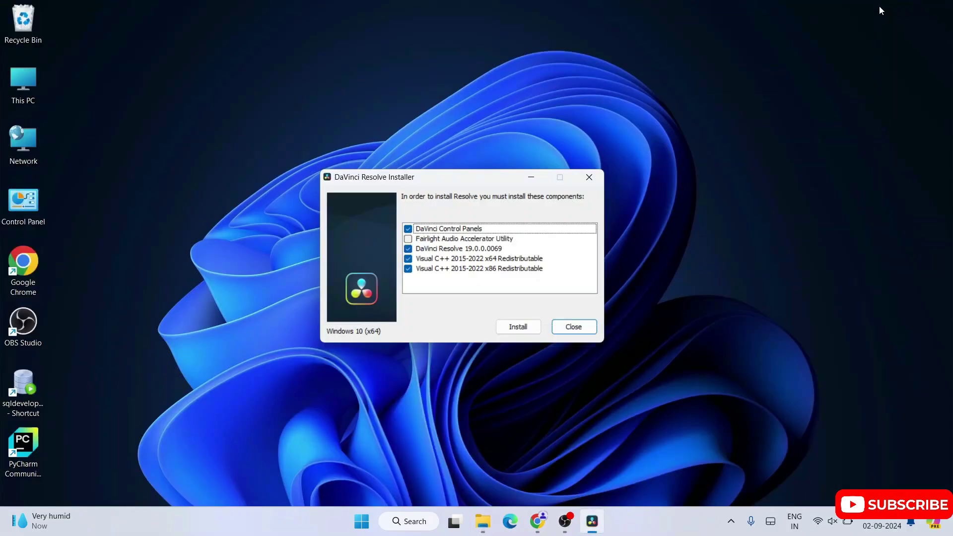
pyautogui.click(511, 327)
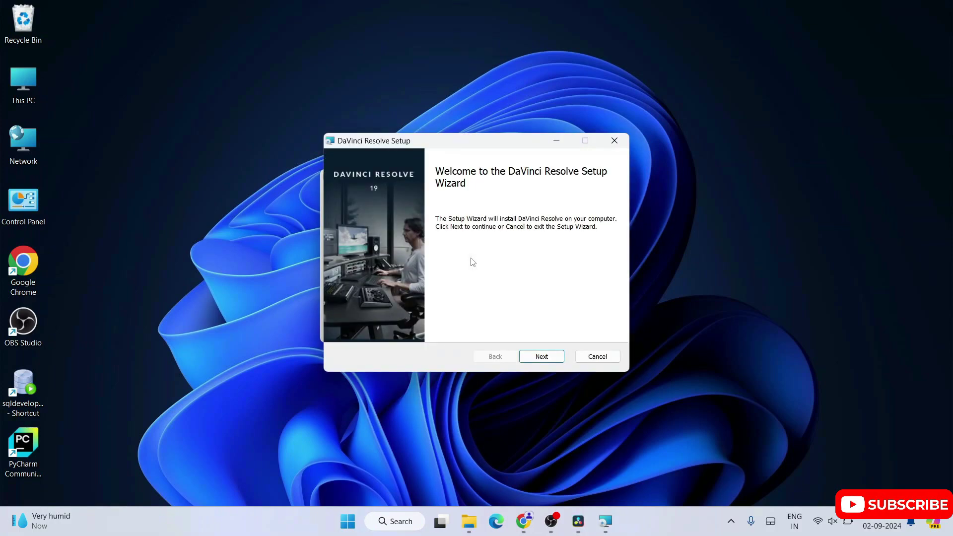
# Move past the welcome page and accept the DaVinci Resolve license agreement.
pyautogui.click(546, 356)
pyautogui.scroll(-20, 487, 272)
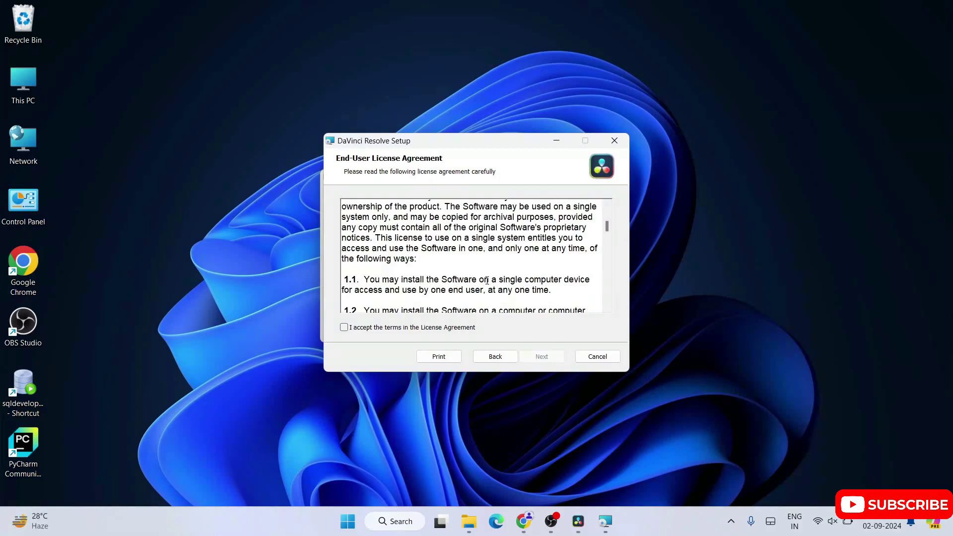
pyautogui.scroll(-10, 390, 336)
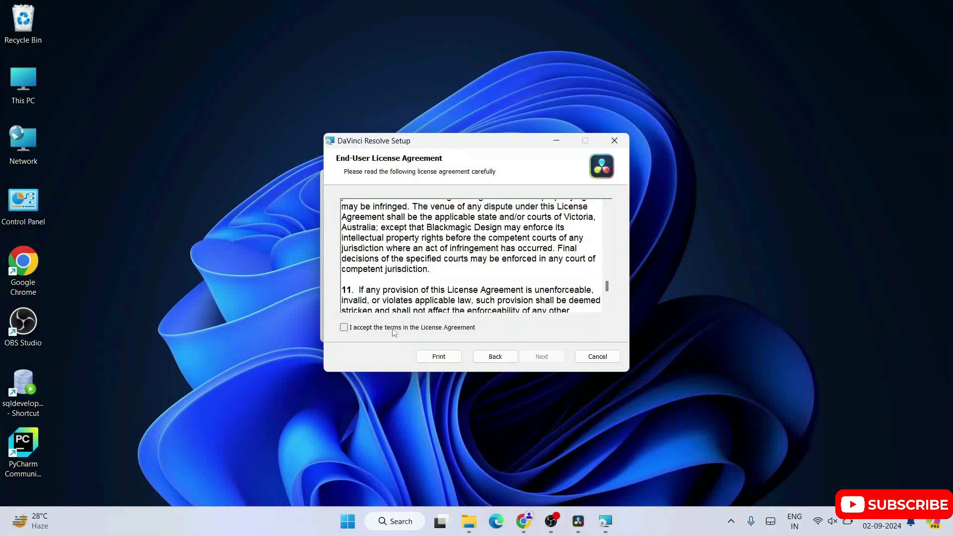
pyautogui.click(390, 329)
pyautogui.click(540, 357)
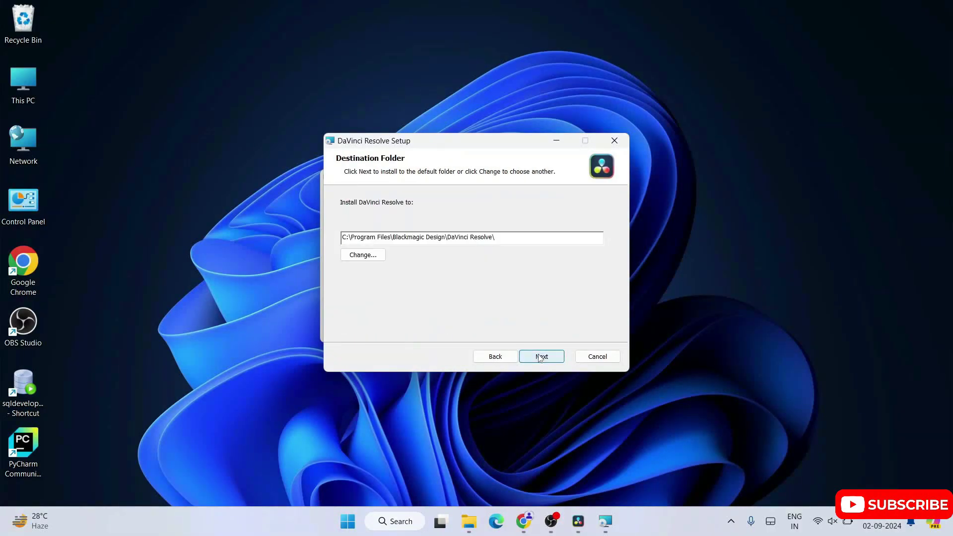
# Keep C:\Program Files\Blackmagic Design\DaVinci Resolve\ as destination and begin installing.
pyautogui.moveTo(516, 239); pyautogui.dragTo(316, 237)
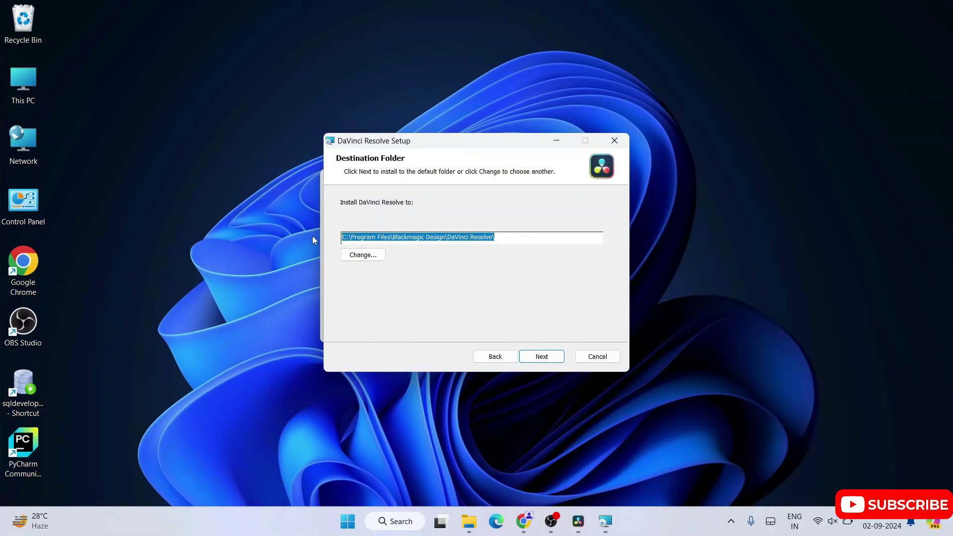
pyautogui.click(535, 356)
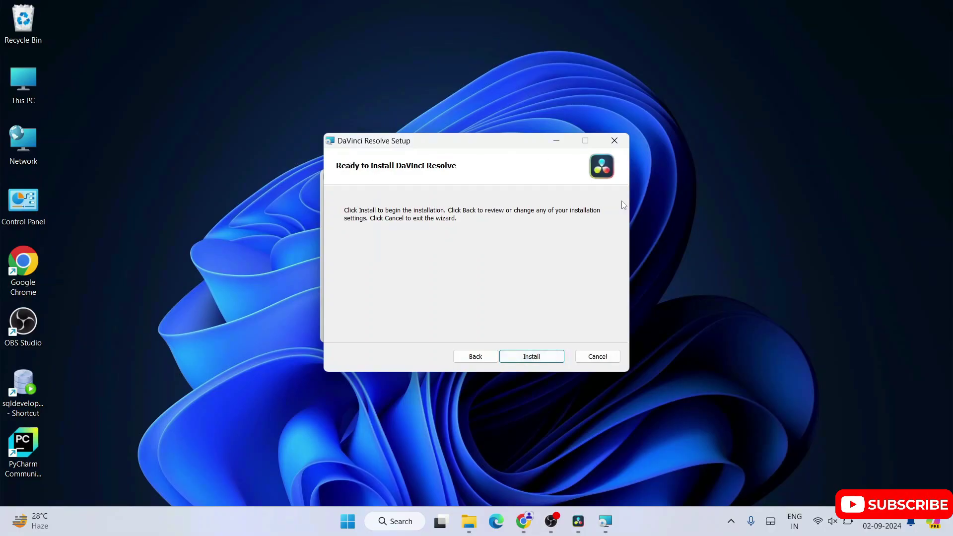
pyautogui.click(536, 360)
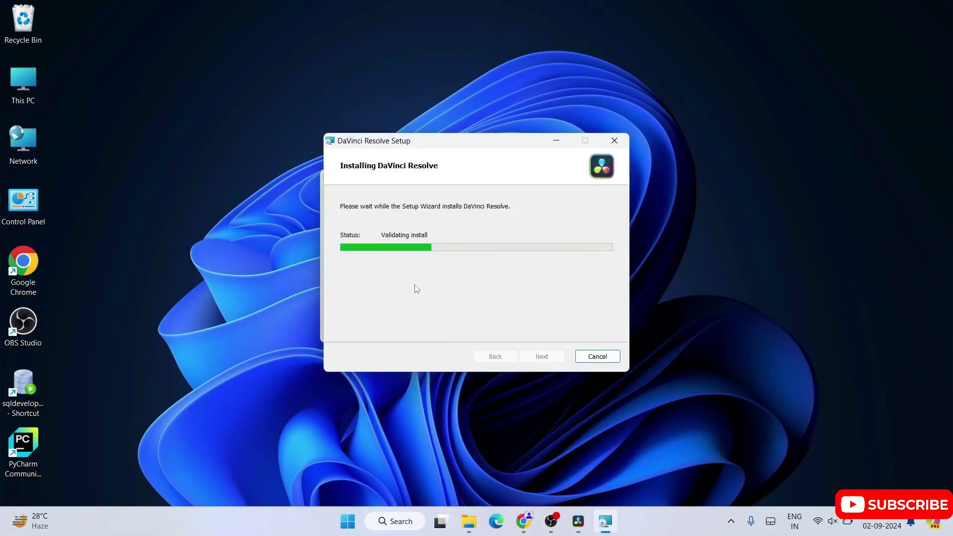